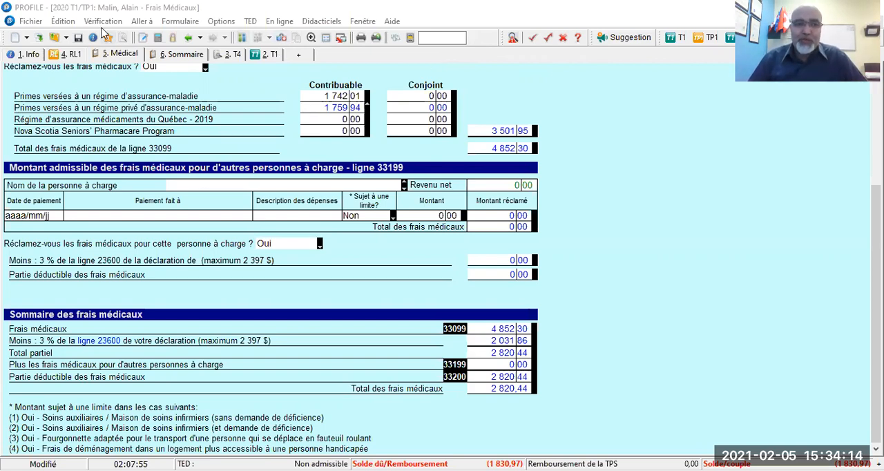
- Review the federal tax summary and the Quebec TP1 summary, and return to the federal one
left_click(142, 22)
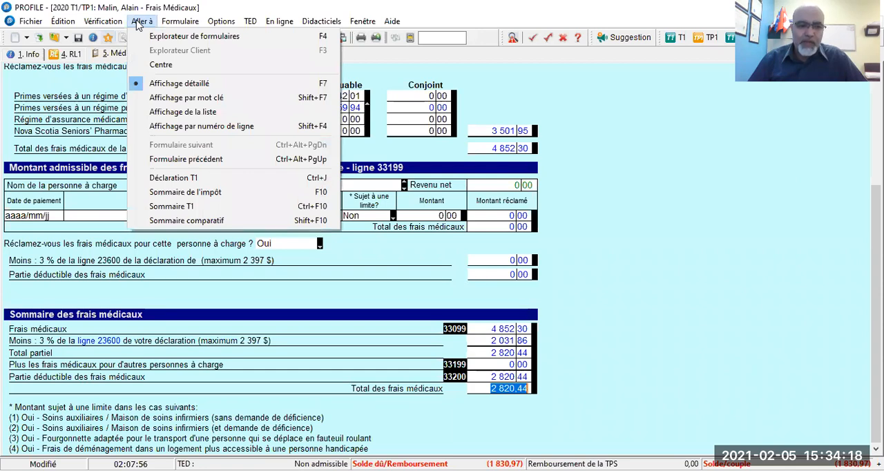
left_click(628, 113)
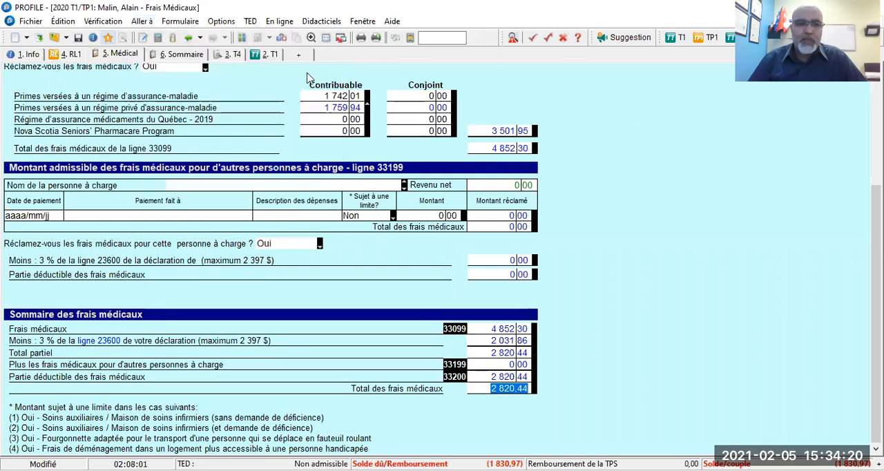
left_click(188, 55)
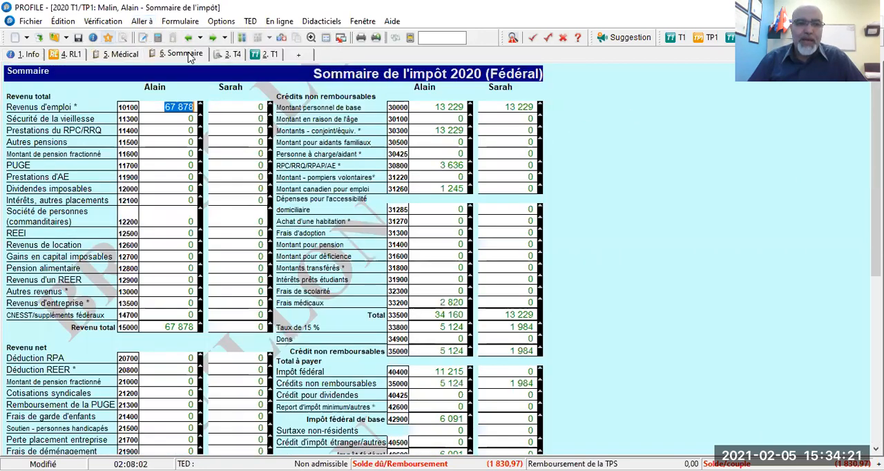
left_click(282, 38)
scroll(435, 256, "down", 3)
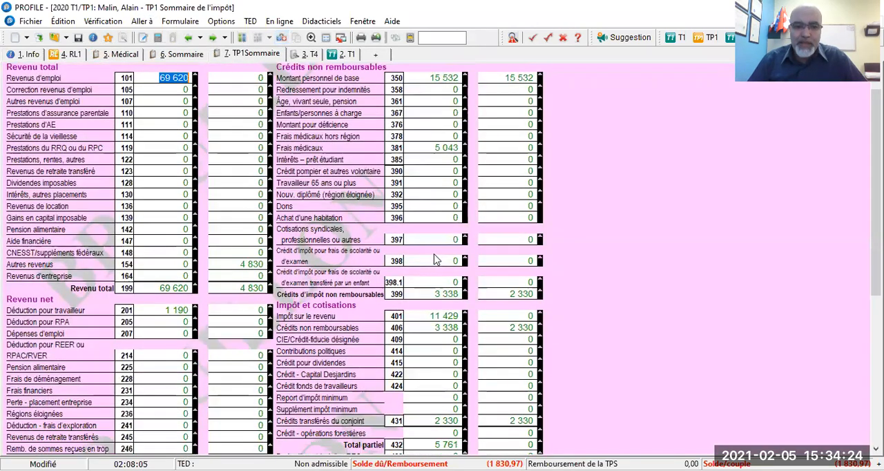
left_click(189, 38)
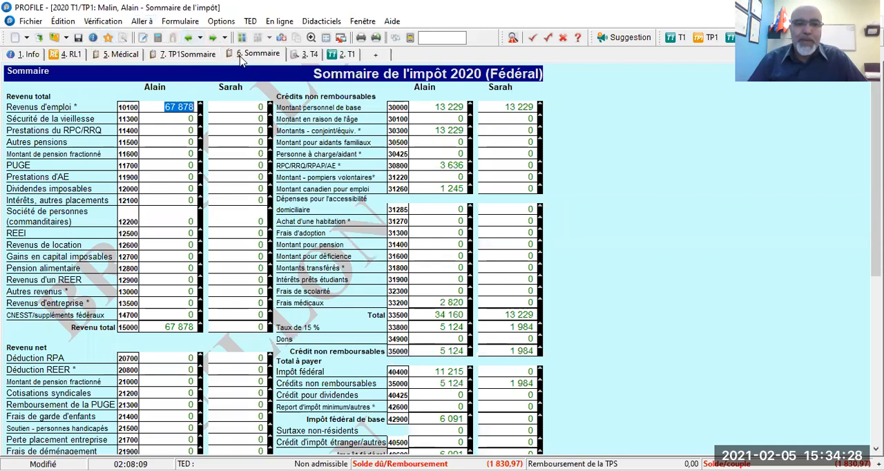
- Trace the taxpayer's tuition line 32300 from the summary to the T1 and its T2202/TL11 slip, and return to the T1
double_click(455, 290)
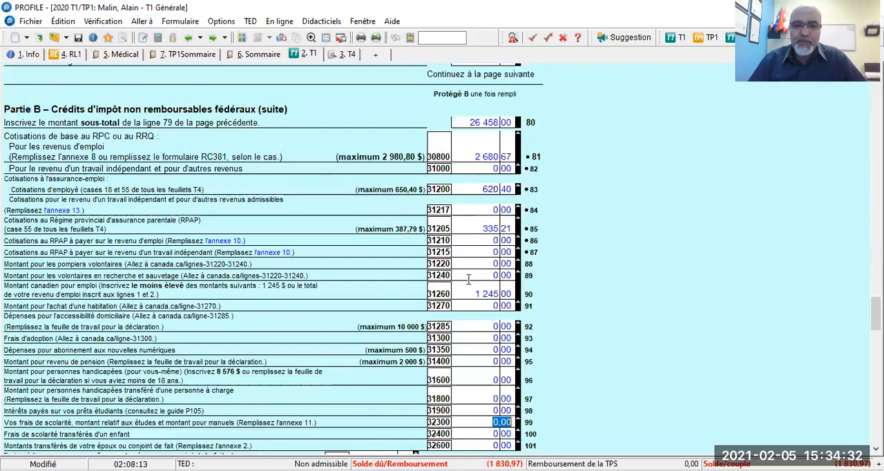
scroll(468, 279, "down", 4)
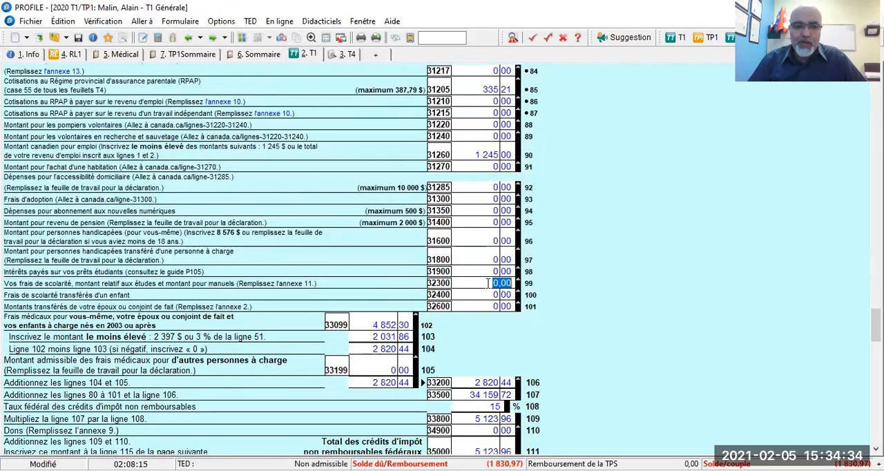
double_click(488, 283)
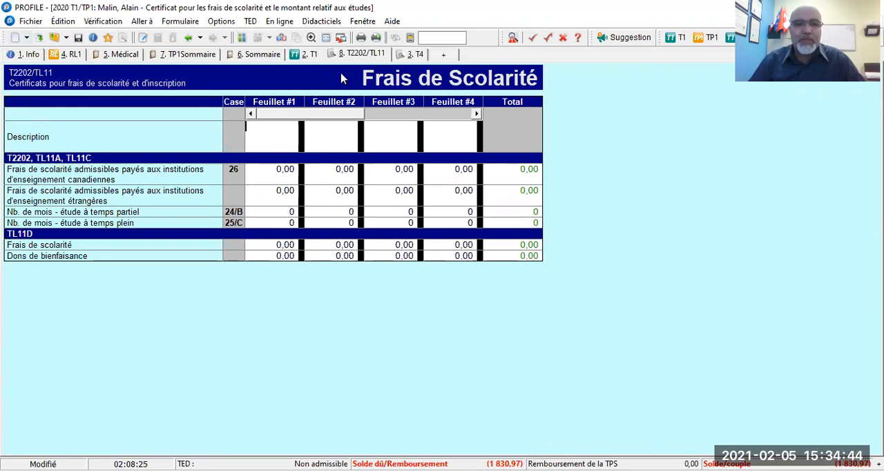
left_click(187, 39)
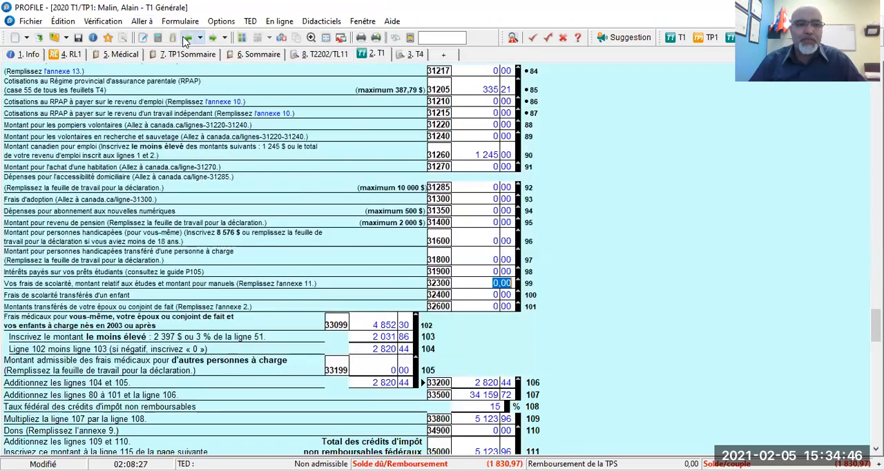
- Review the federal non-refundable tax credits in Part B of the T1, and go back to the federal tax summary
scroll(301, 198, "up", 1)
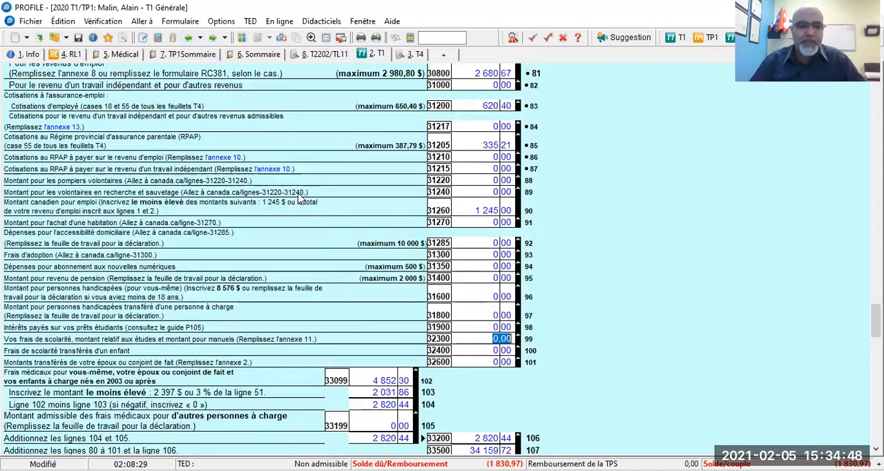
scroll(301, 198, "up", 1)
scroll(299, 193, "up", 7)
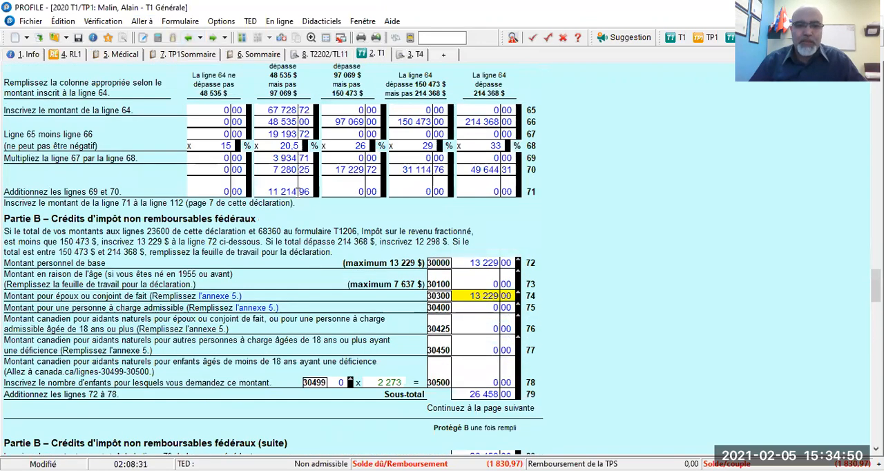
scroll(299, 194, "down", 1)
left_click(188, 39)
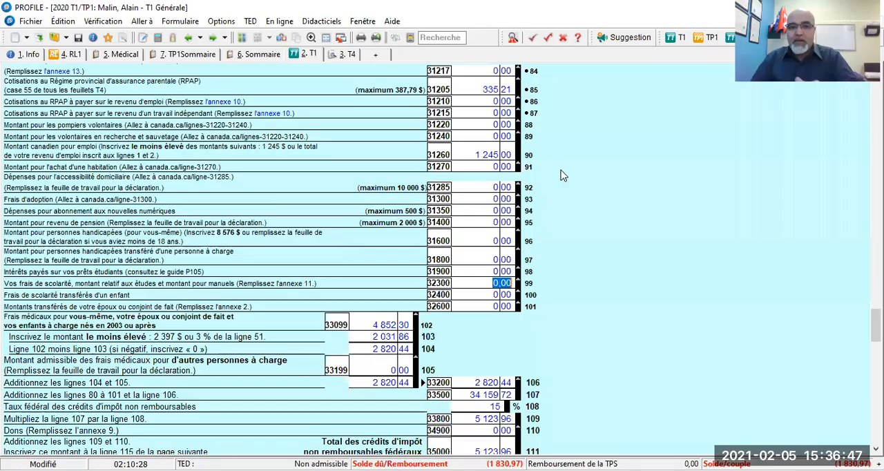
- Search the forms for "frais", replace the search with "a11", and open the federal tuition schedule, Annexe 11
left_click(436, 39)
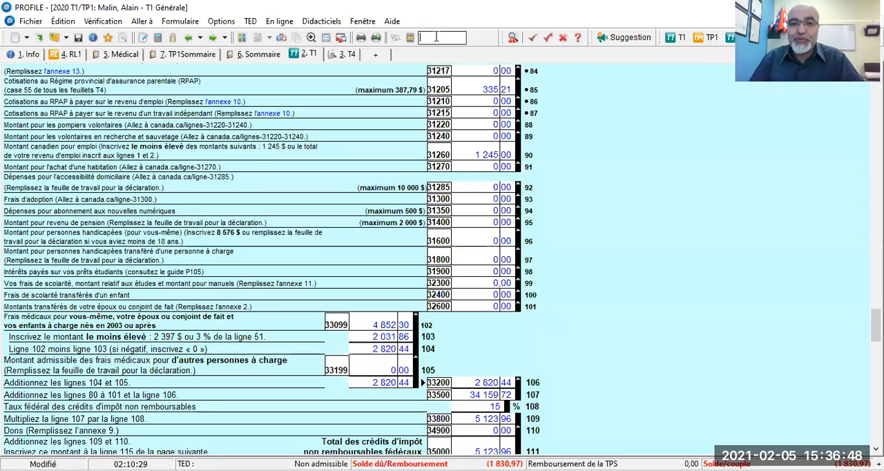
type("frais")
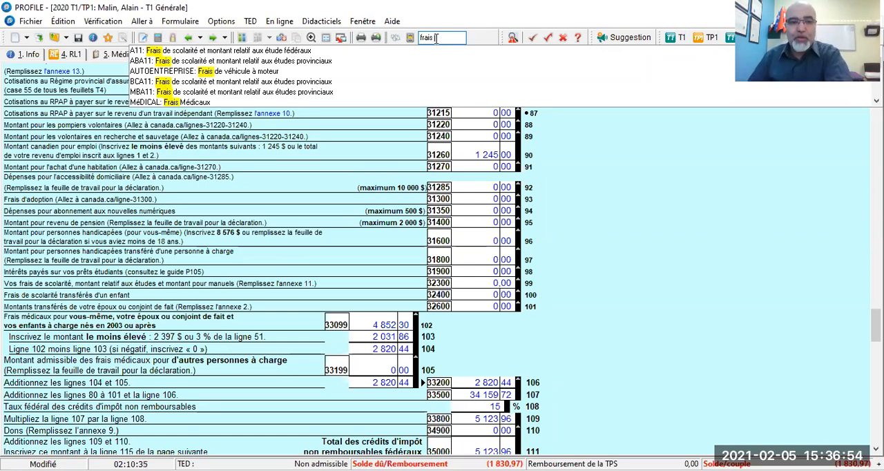
key("BackSpace")
key("BackSpace")
key("BackSpace")
key("BackSpace")
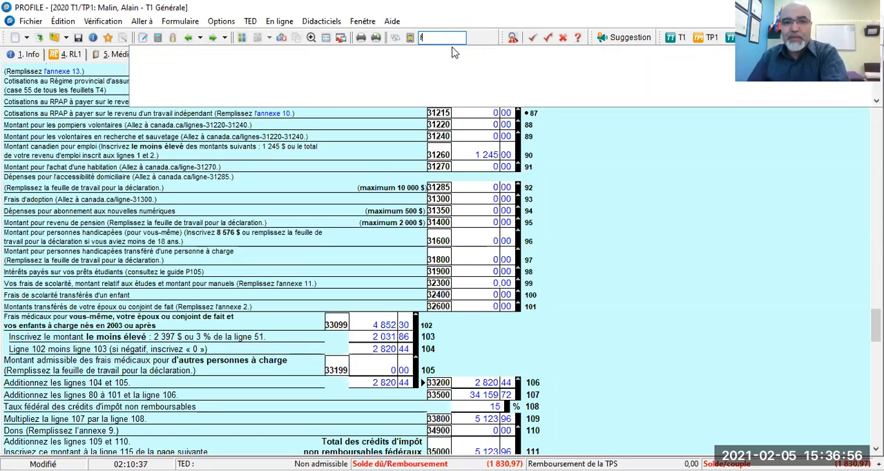
key("BackSpace")
type("a11")
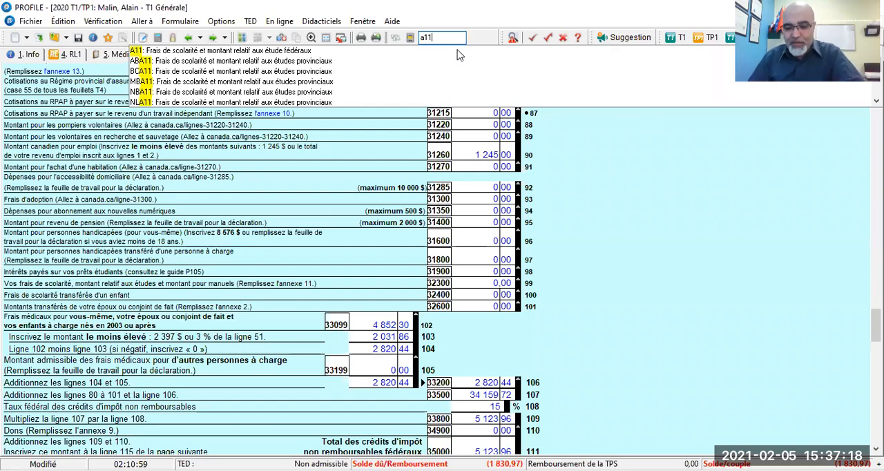
key("Return")
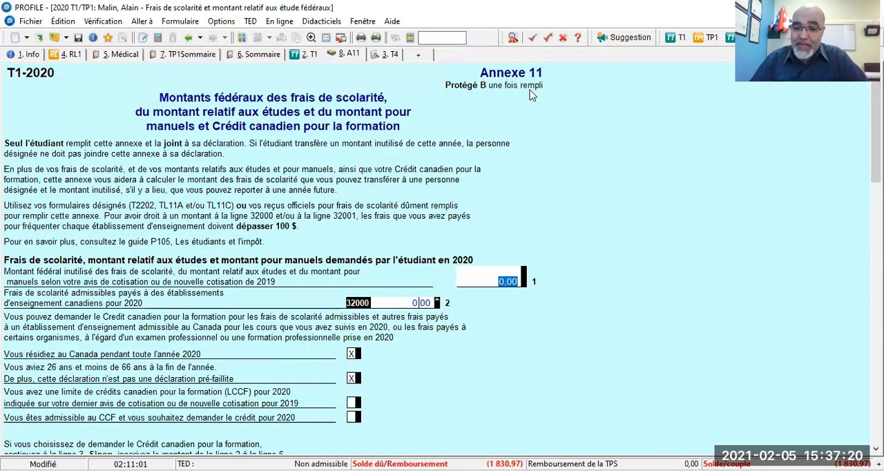
- Set the unused federal tuition amount from the 2019 assessment on line 1 of the taxpayer's Annexe 11 to 1 234,56
scroll(530, 103, "down", 2)
scroll(530, 111, "down", 2)
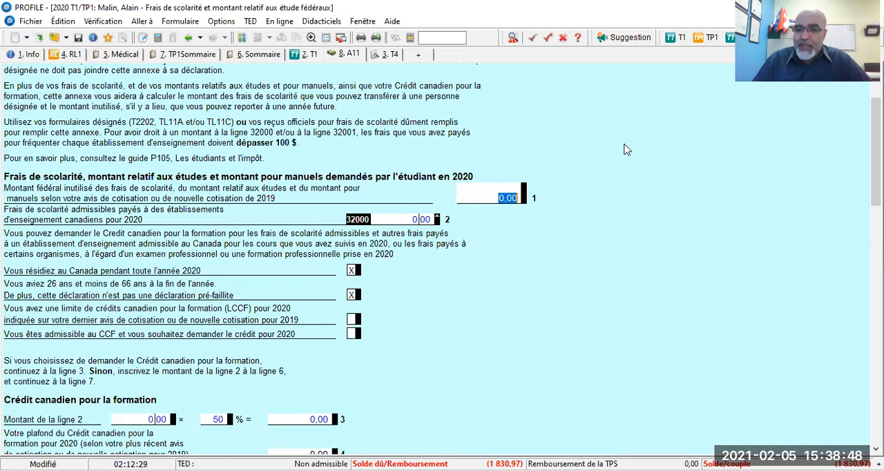
left_click(491, 194)
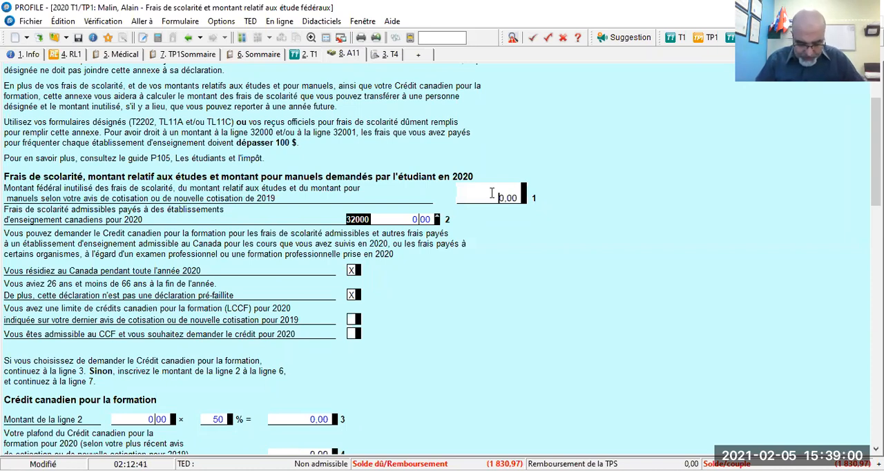
type("1")
key("Delete")
key("Delete")
key("Delete")
key("Delete")
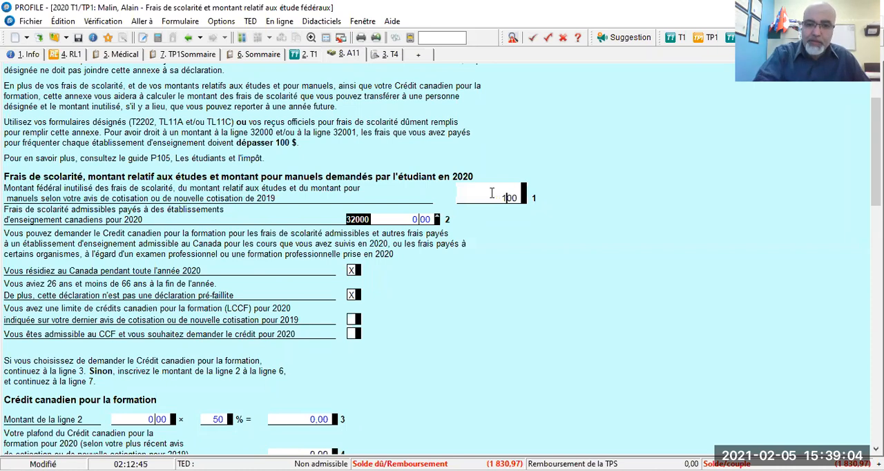
type("234,56")
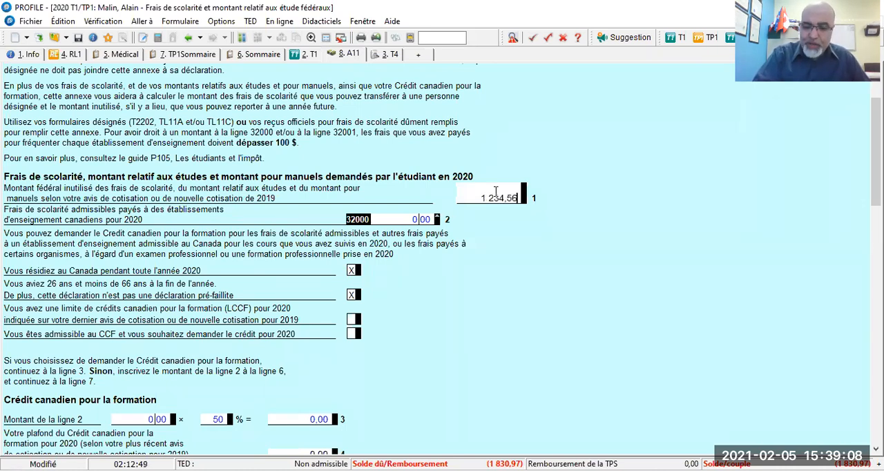
key("Tab")
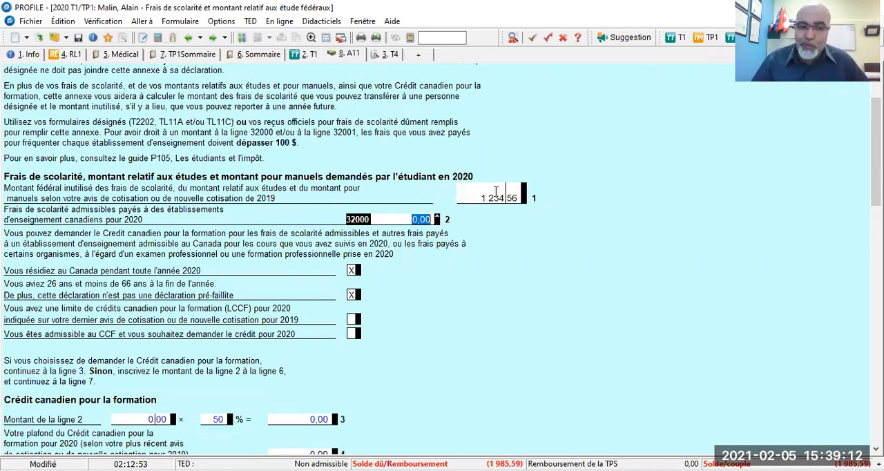
left_click(407, 220)
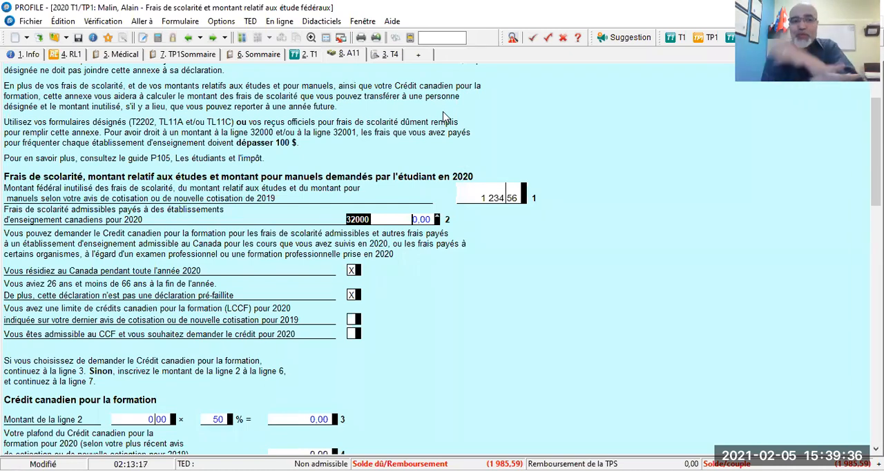
- Switch to the spouse's return and set the unused 2019 federal tuition amount on line 1 of Annexe 11 to 567,89
left_click(243, 38)
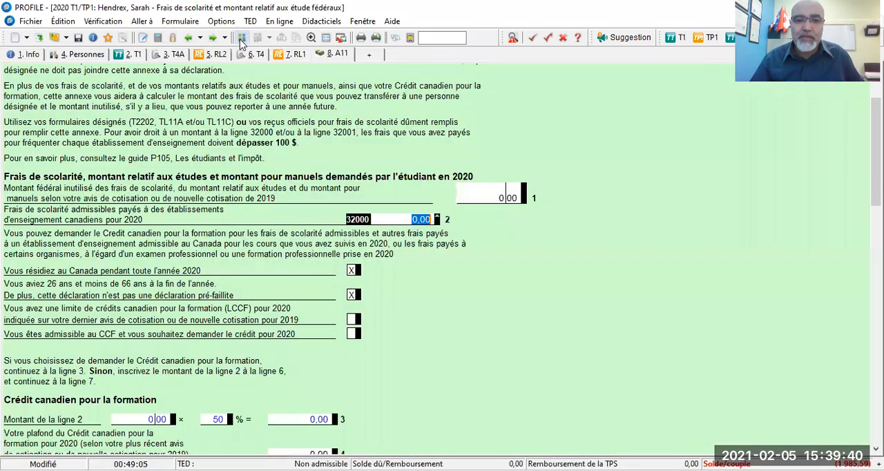
scroll(598, 154, "up", 2)
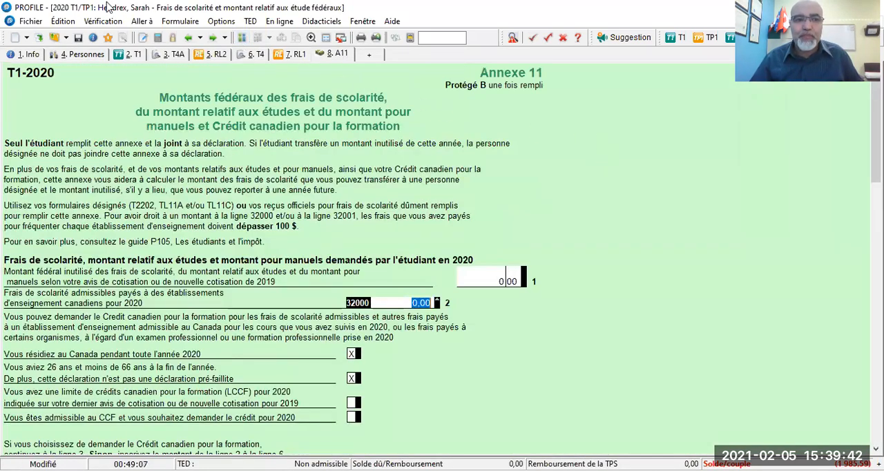
left_click(495, 281)
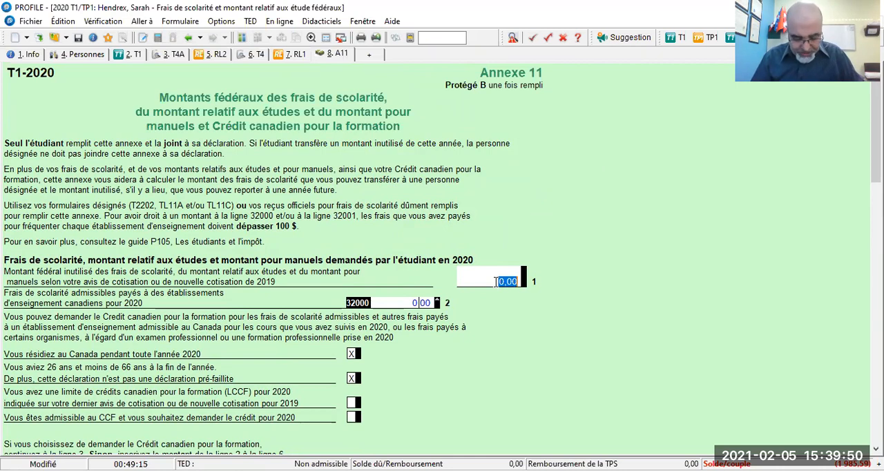
type("567")
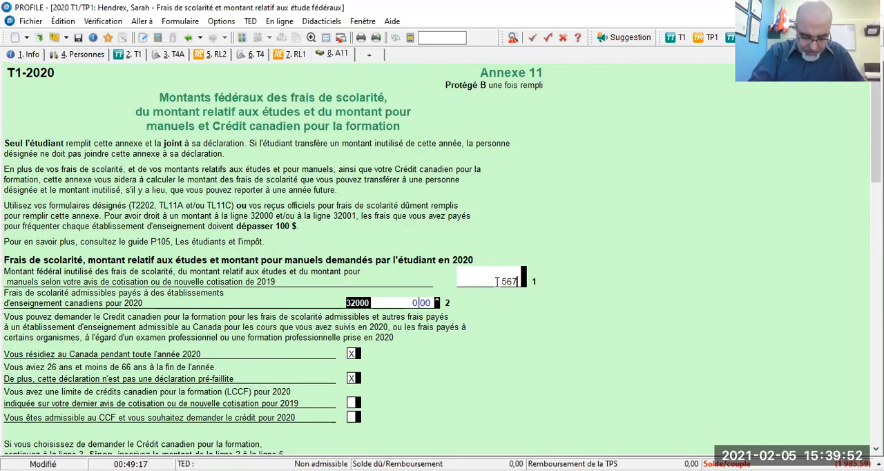
type(".89")
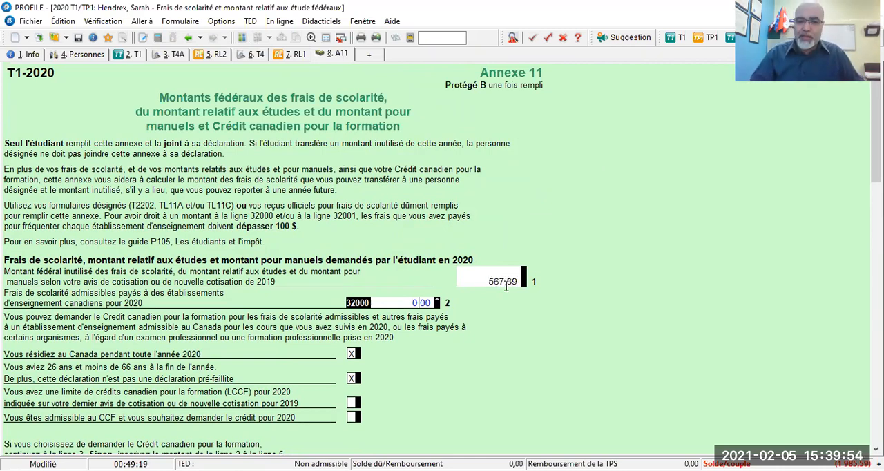
key("Tab")
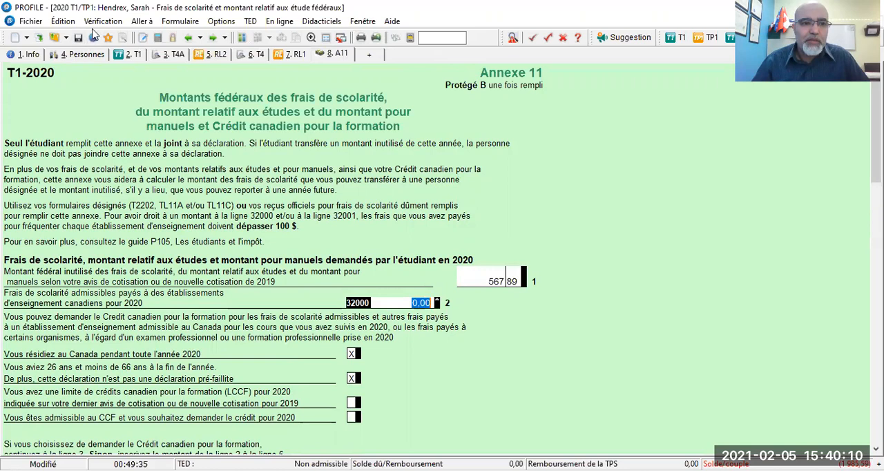
- Open the spouse's federal tax summary and trace tuition line 32300 through the T1 to the T2202/TL11 slip
left_click(142, 21)
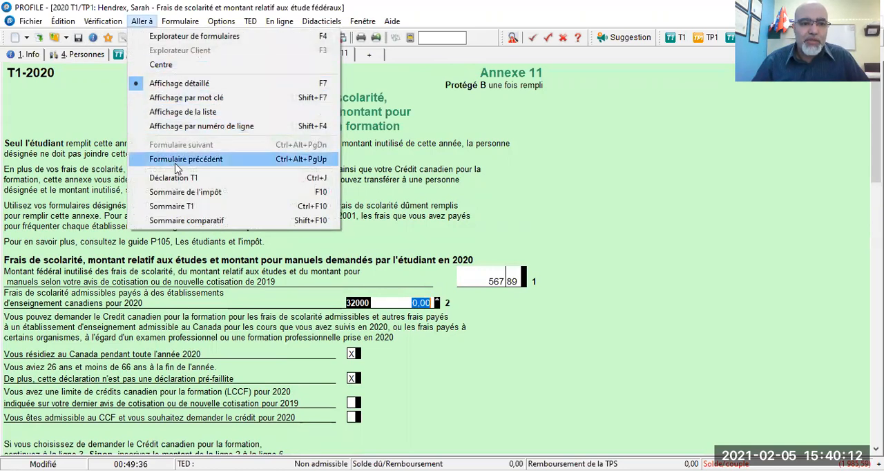
left_click(178, 192)
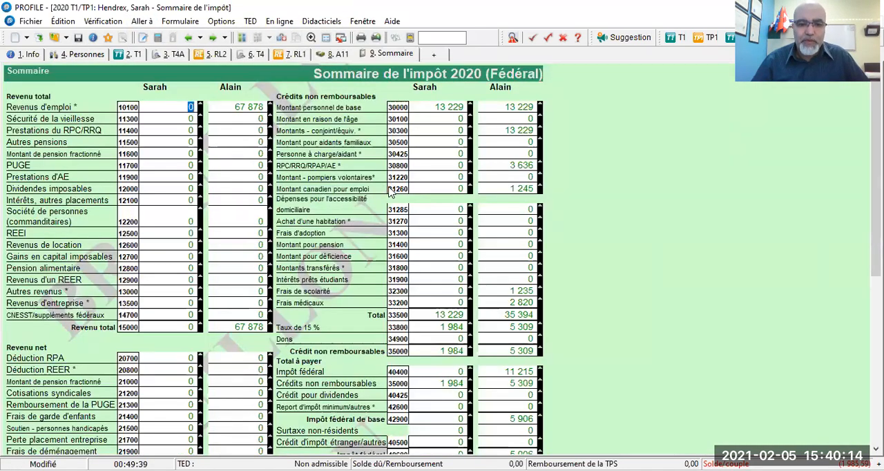
scroll(395, 192, "down", 3)
double_click(423, 210)
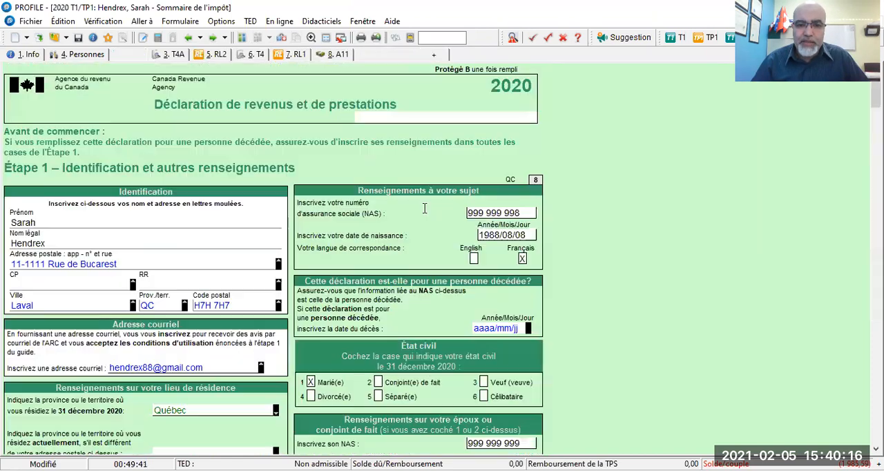
scroll(482, 324, "down", 3)
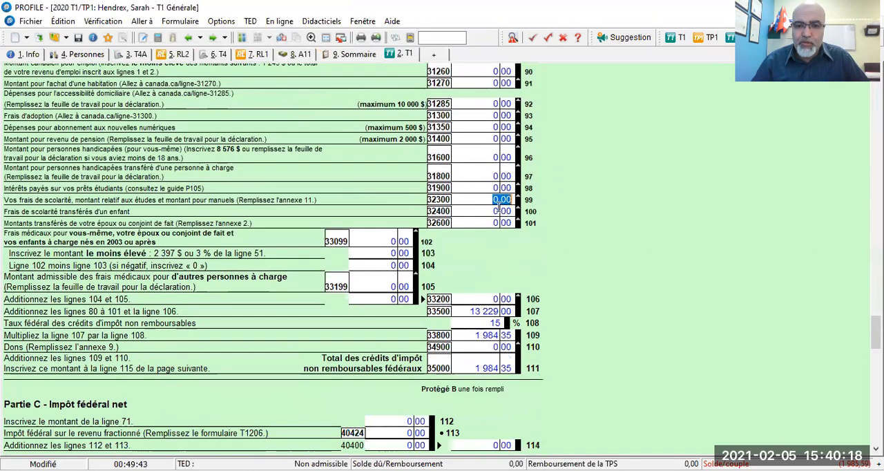
double_click(498, 200)
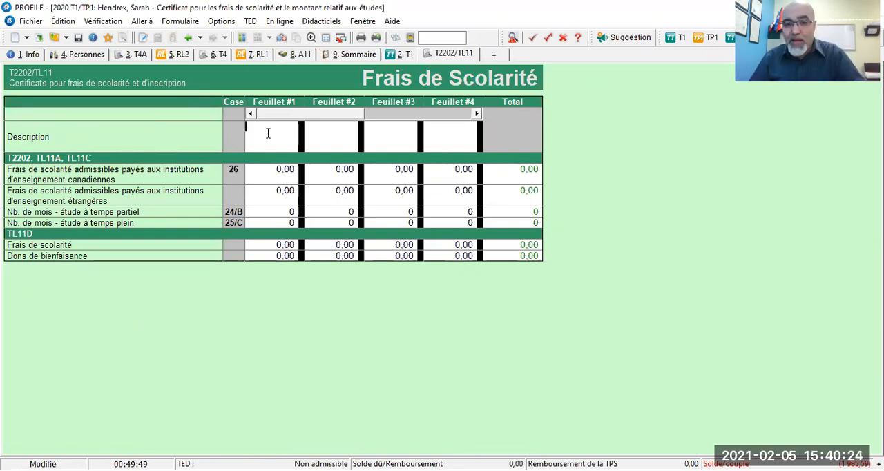
left_click(303, 55)
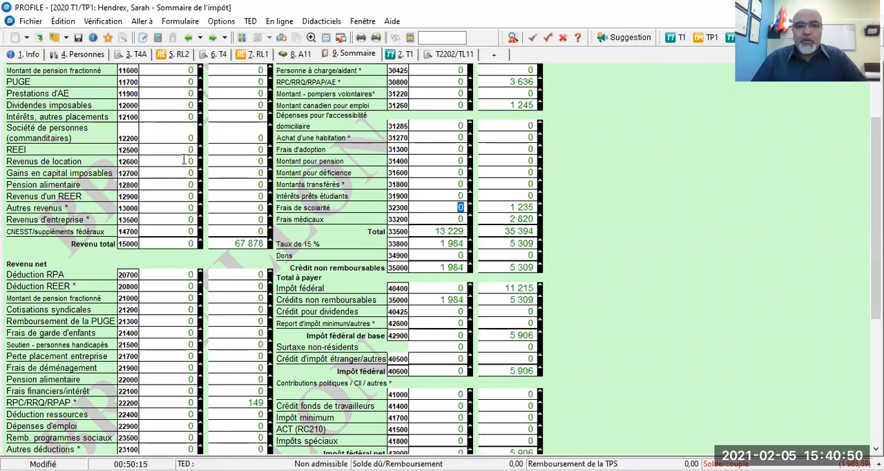
- Switch from the spouse's federal tax summary to the Québec summary and examine its tuition credit lines 398 and 398.1
scroll(183, 160, "up", 3)
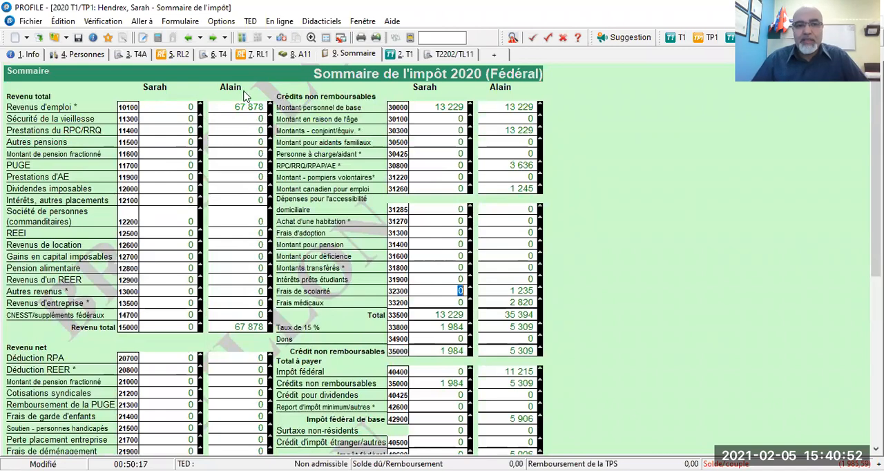
left_click(286, 39)
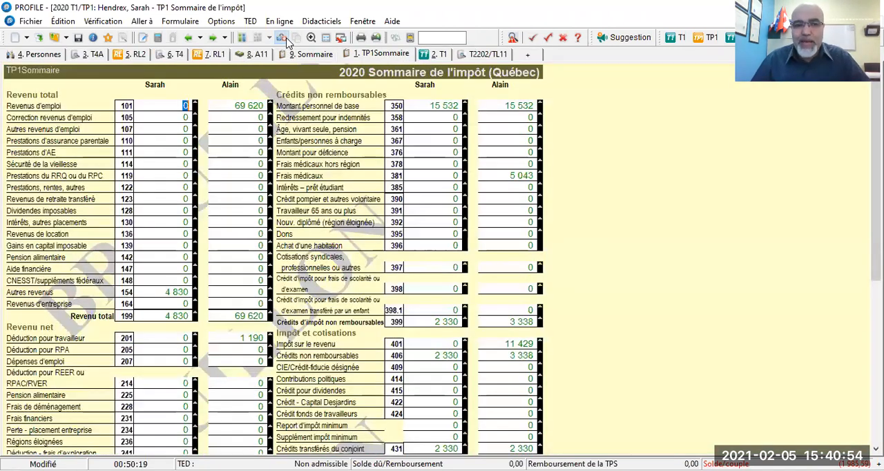
scroll(446, 221, "down", 10)
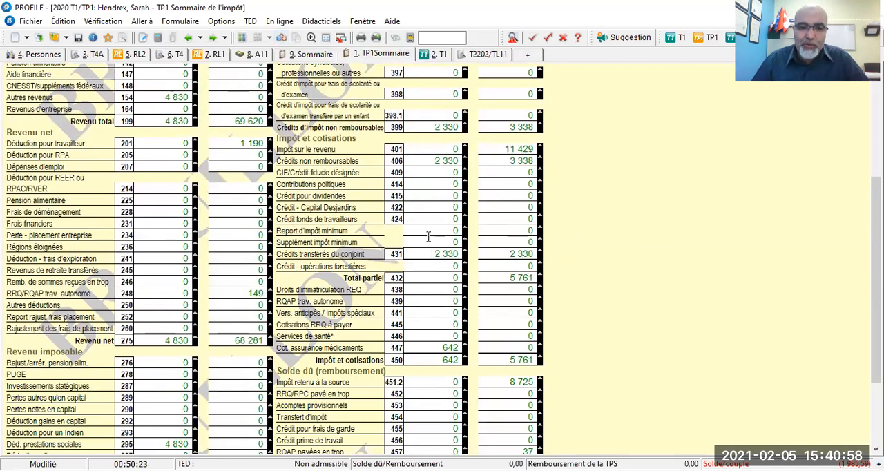
scroll(429, 231, "down", 4)
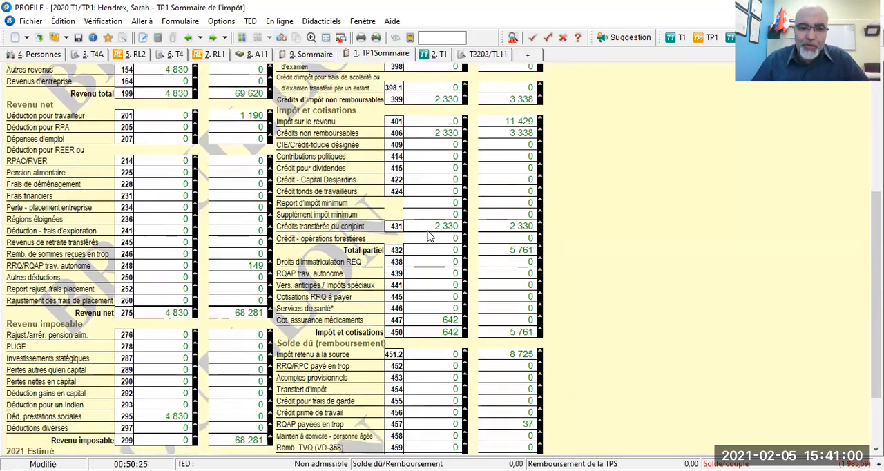
scroll(428, 231, "up", 4)
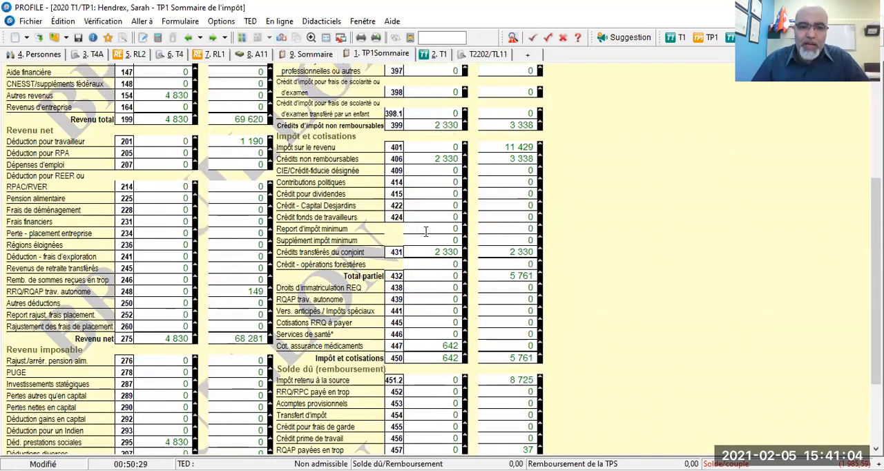
scroll(418, 234, "up", 5)
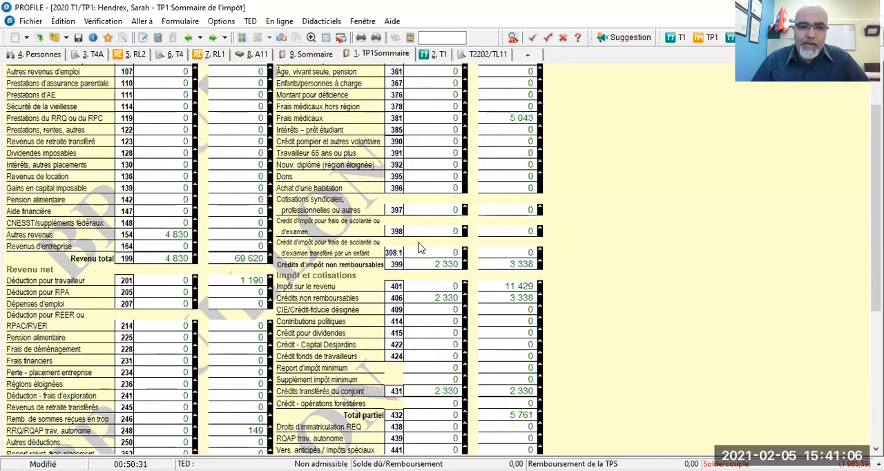
scroll(416, 240, "up", 2)
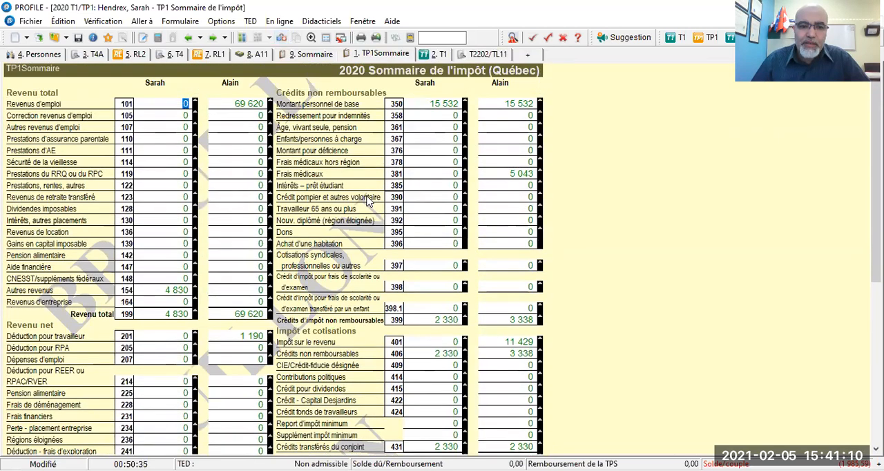
scroll(386, 241, "down", 2)
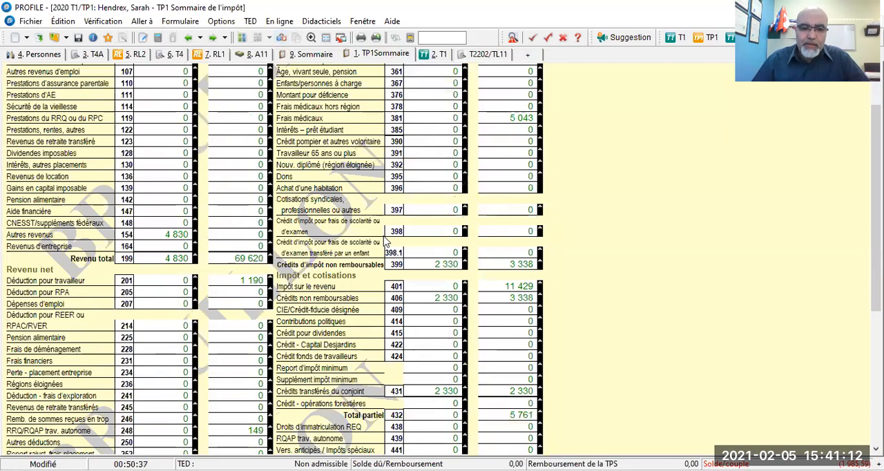
- Trace Québec tuition credit line 398.1 into the spouse's TP1 return and open the linked Annexe T to view its first part
double_click(435, 251)
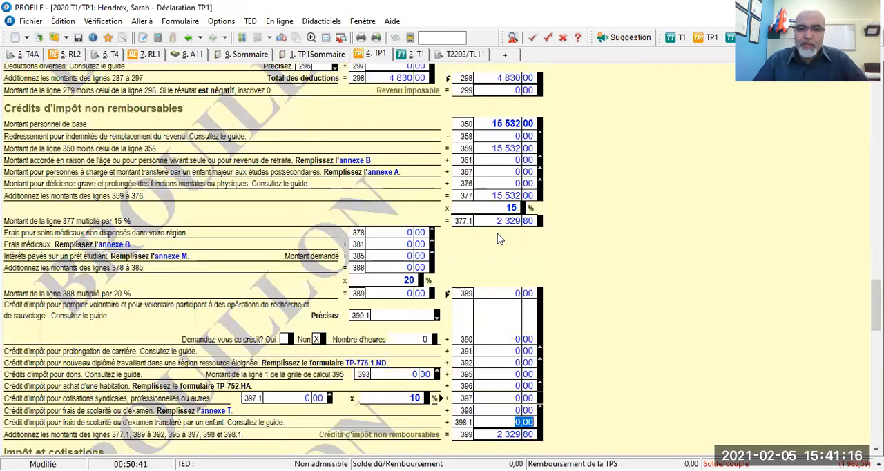
scroll(484, 288, "down", 1)
scroll(484, 287, "down", 3)
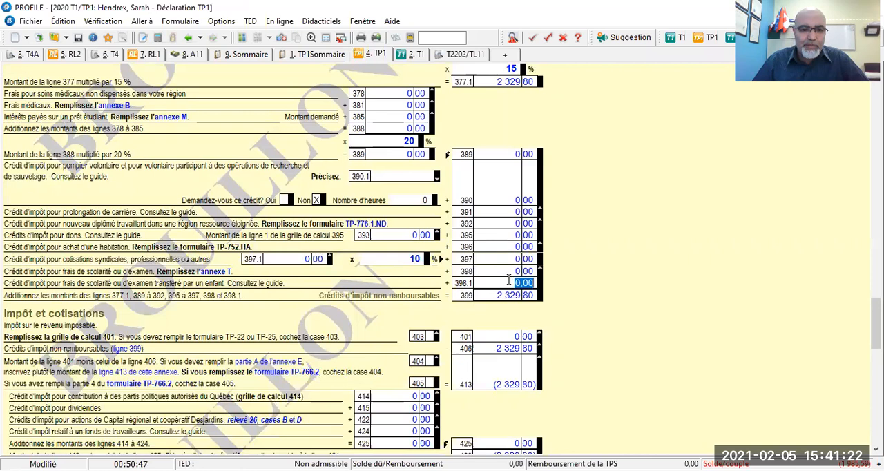
left_click(214, 273)
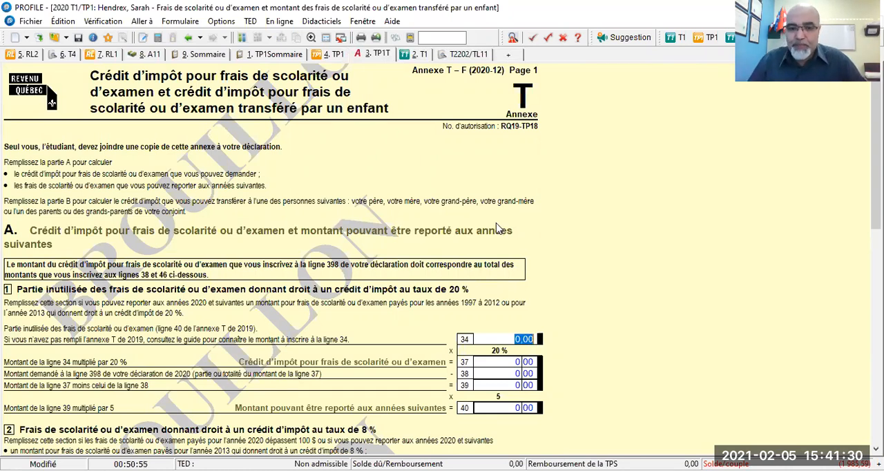
scroll(499, 229, "down", 1)
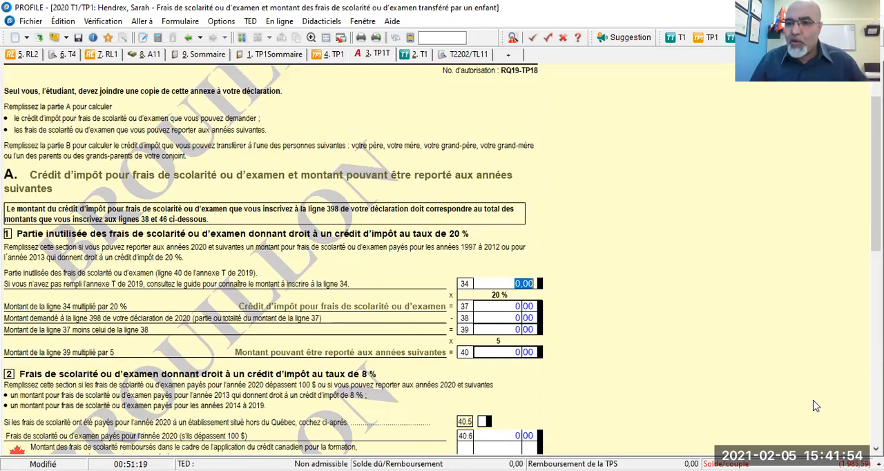
- Close the spouse's Annexe T, TP1 return and Québec summary to return to the federal tax summary
right_click(608, 193)
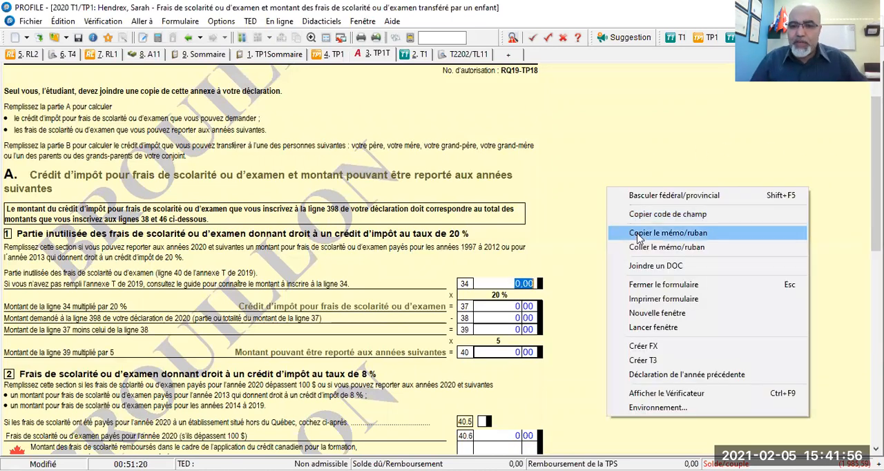
left_click(649, 290)
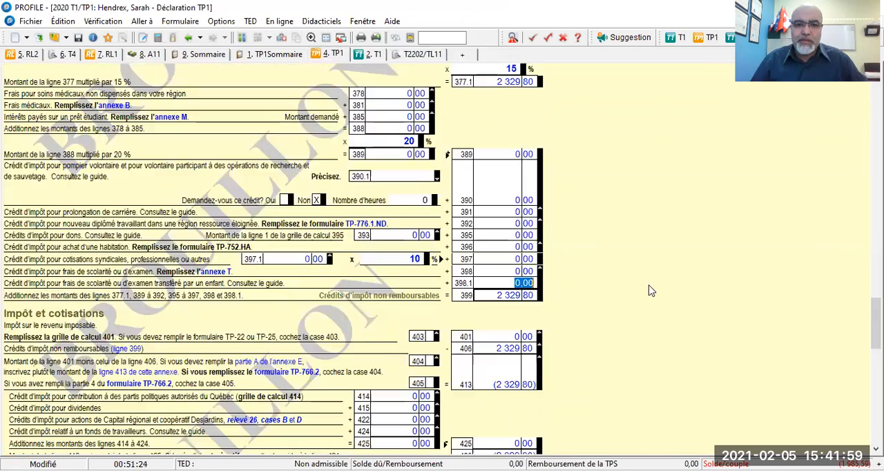
right_click(611, 199)
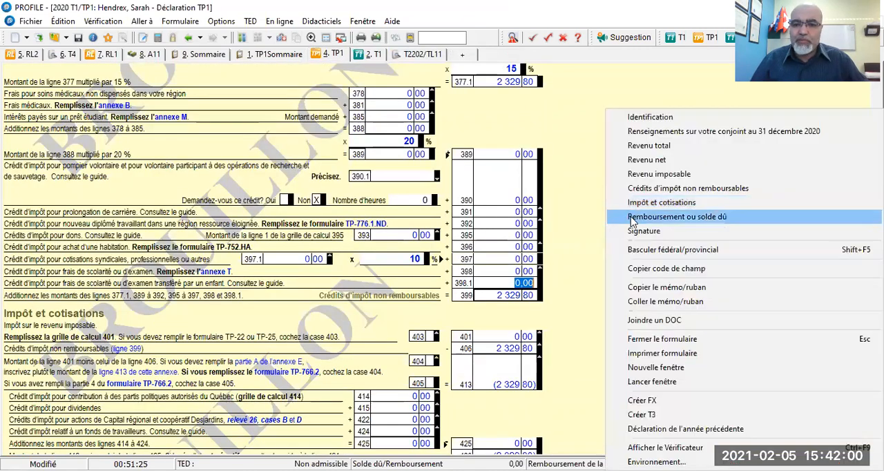
left_click(637, 339)
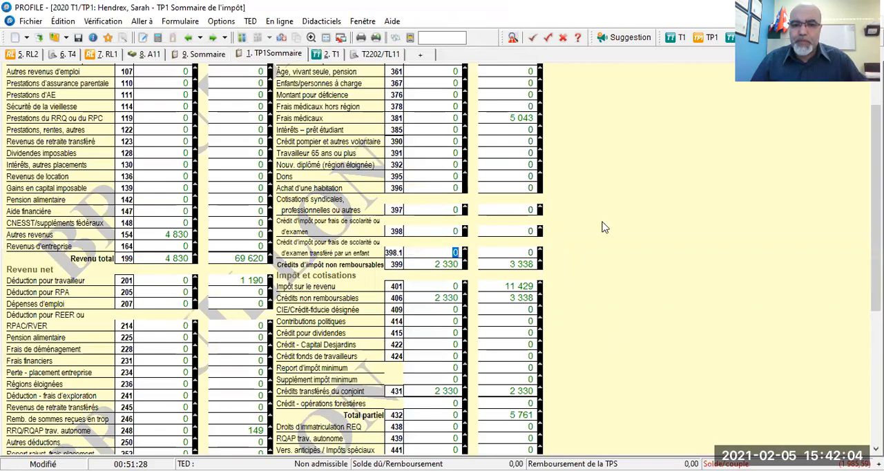
right_click(576, 116)
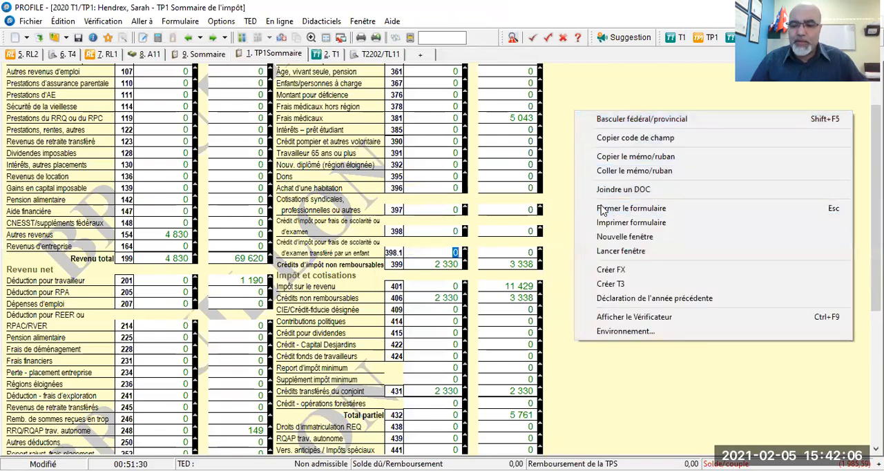
left_click(765, 206)
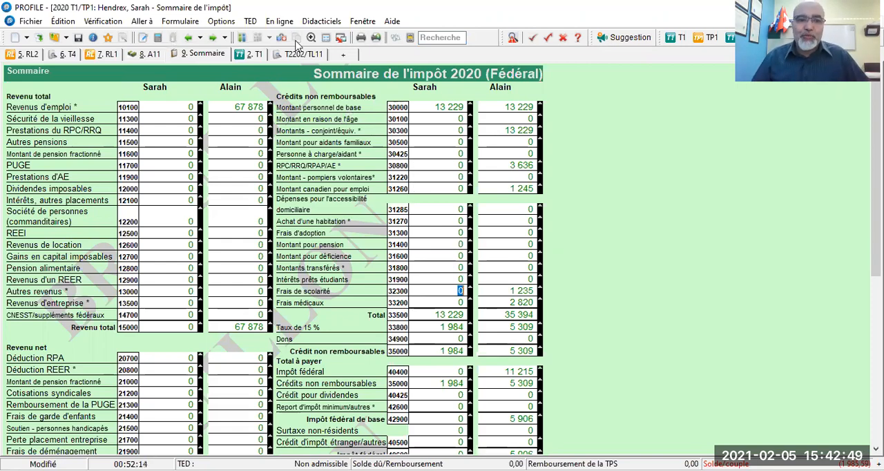
- Display the spouse's Québec summary again and follow line 398.1 through the TP1 return to Annexe T
left_click(283, 38)
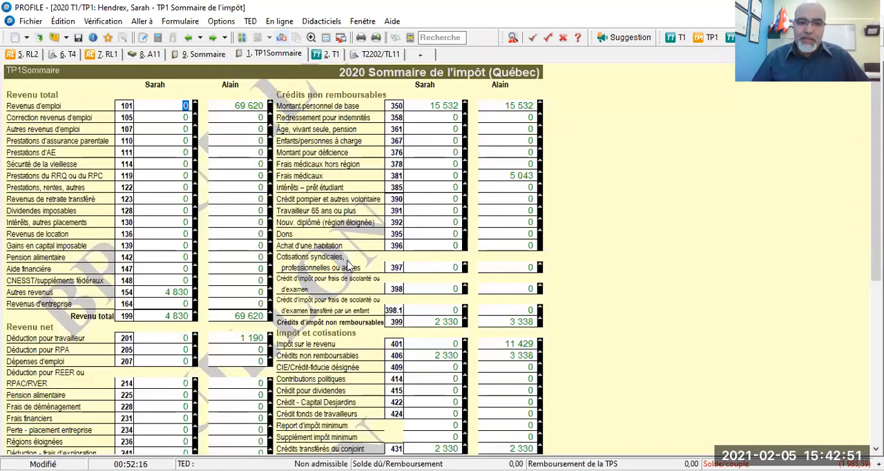
scroll(338, 308, "down", 1)
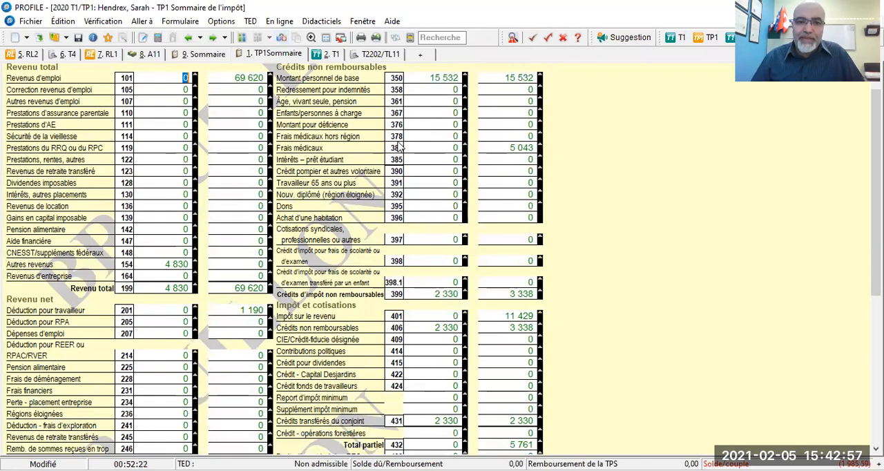
double_click(455, 282)
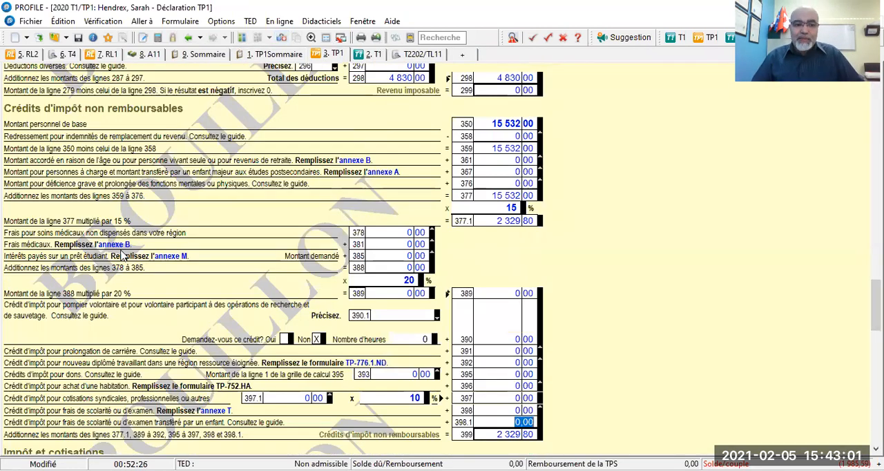
scroll(128, 261, "down", 4)
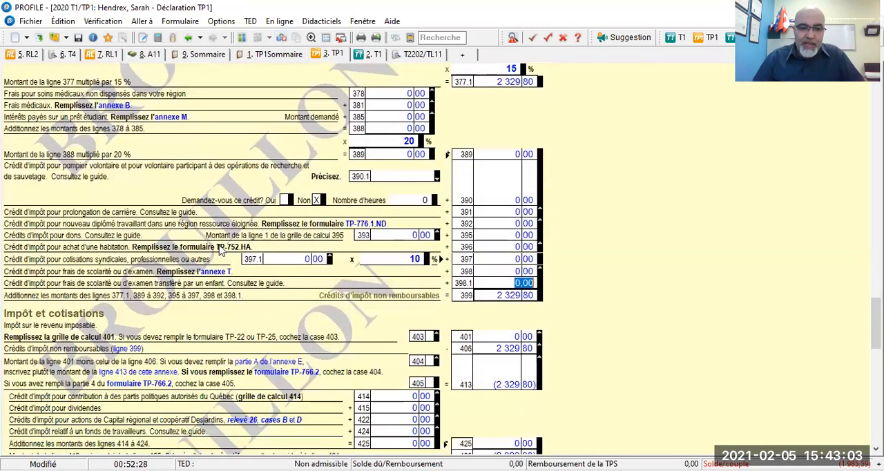
left_click(216, 272)
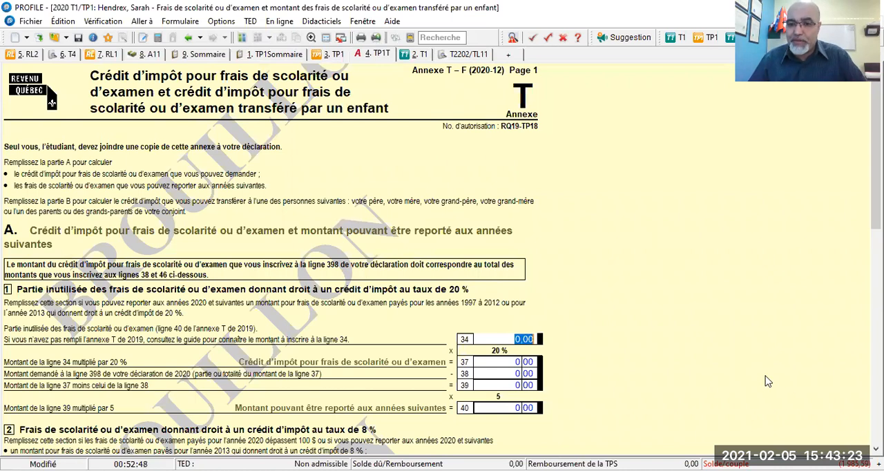
- Examine the unused tuition lines 34 and 44 in the 20 % and 8 % sections of the spouse's Annexe T
scroll(700, 304, "down", 3)
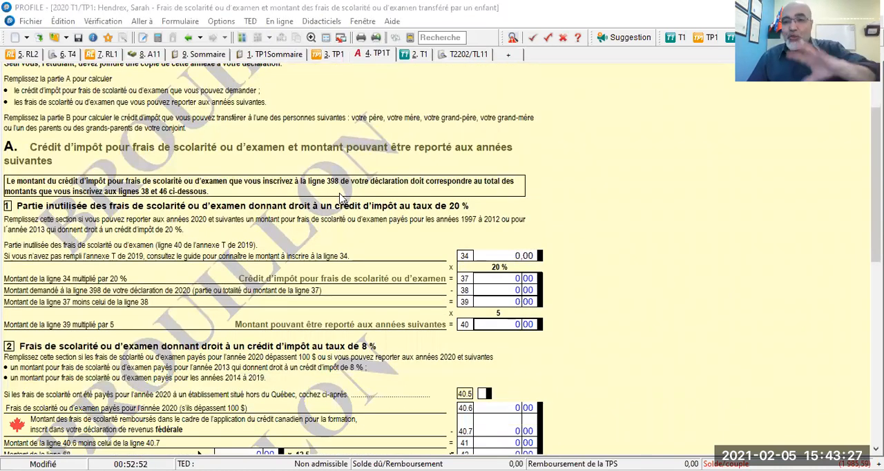
scroll(347, 214, "down", 2)
scroll(347, 214, "up", 5)
scroll(347, 215, "down", 4)
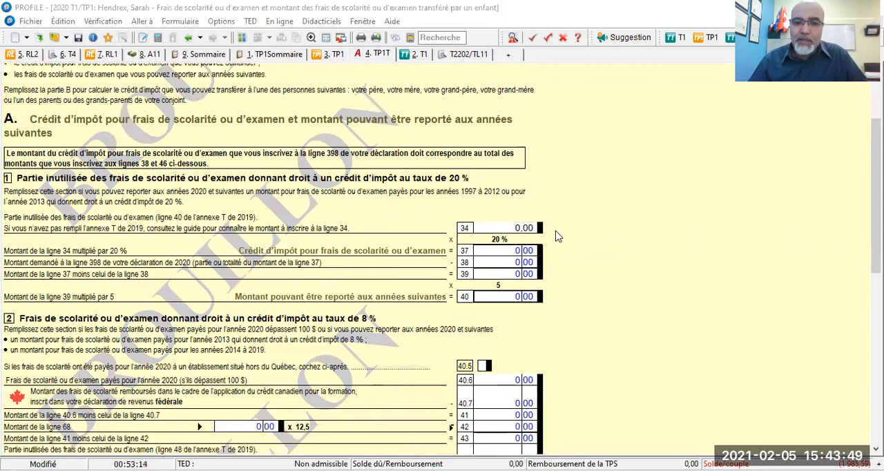
left_click(506, 228)
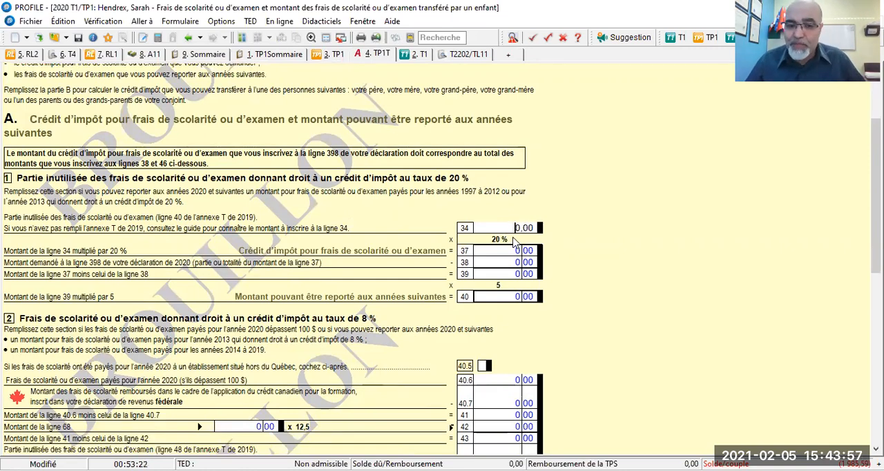
scroll(515, 239, "down", 3)
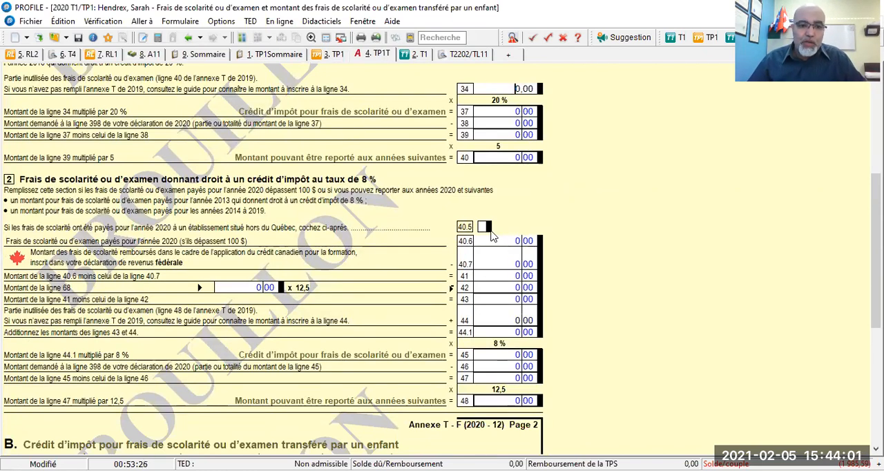
scroll(482, 236, "down", 3)
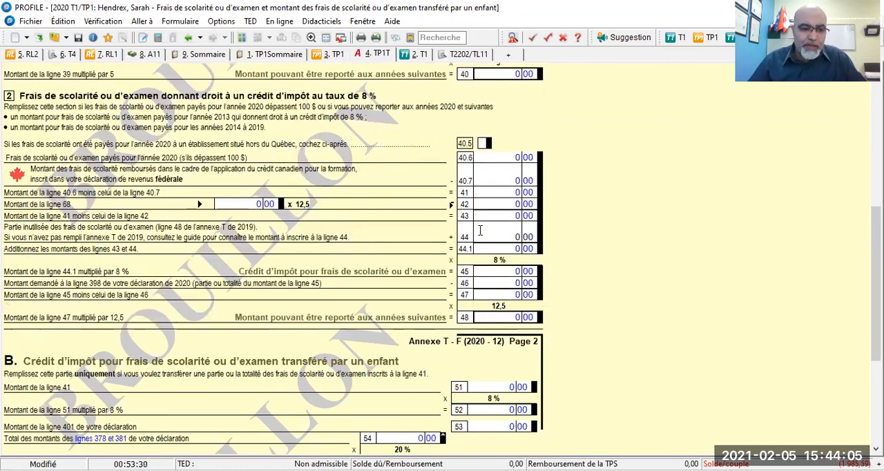
scroll(481, 234, "up", 3)
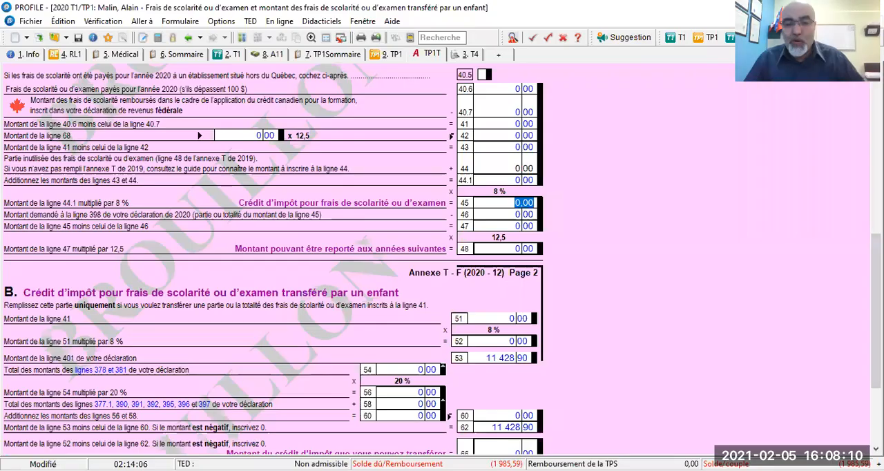
- Set the unused tuition amount from the 2019 Annexe T on line 34 of the taxpayer's Annexe T to 123,56
scroll(503, 212, "up", 3)
scroll(503, 212, "up", 2)
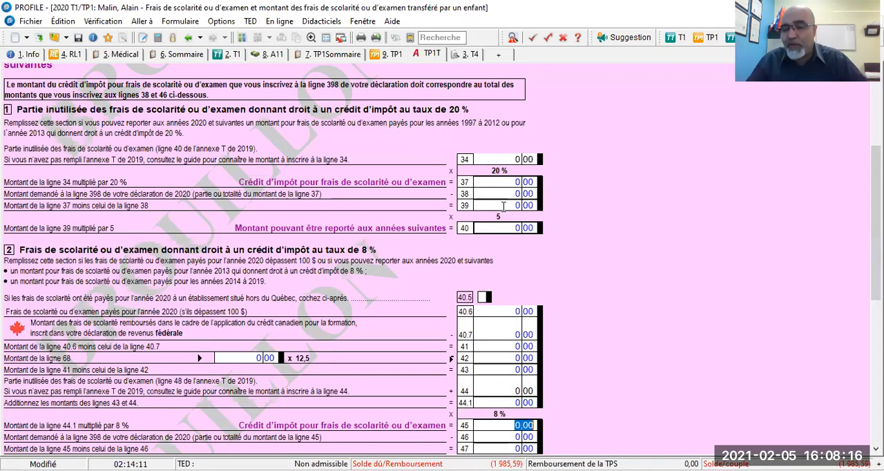
scroll(527, 220, "up", 1)
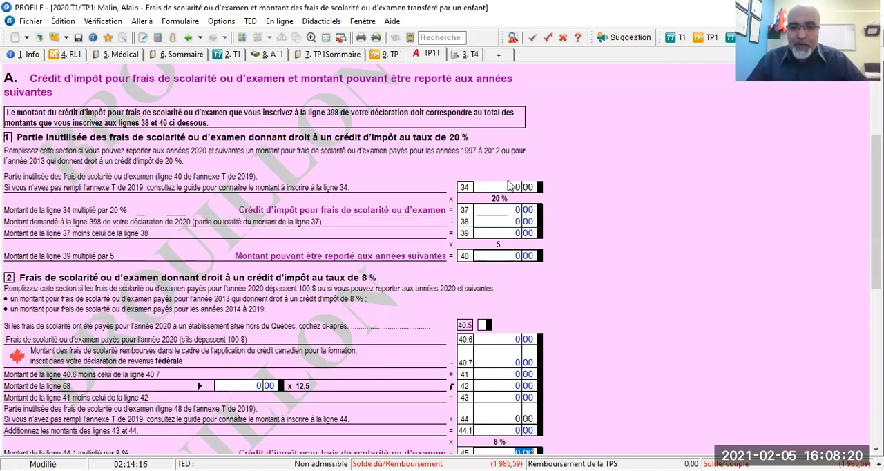
left_click(509, 188)
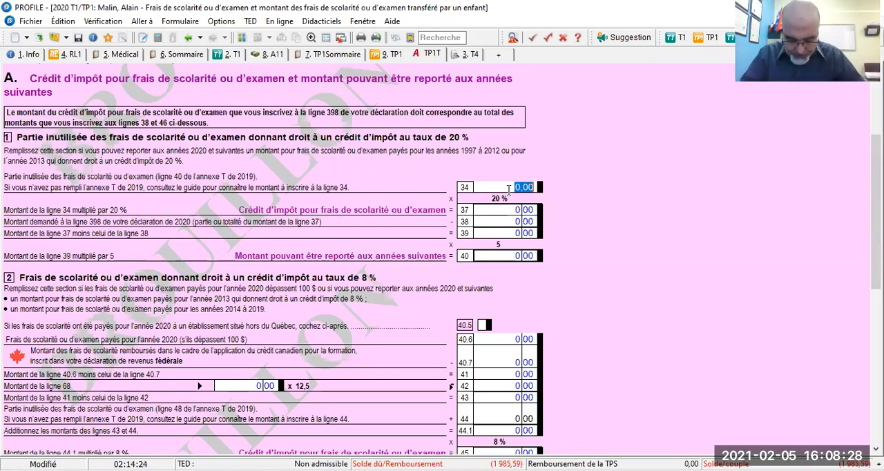
type("123")
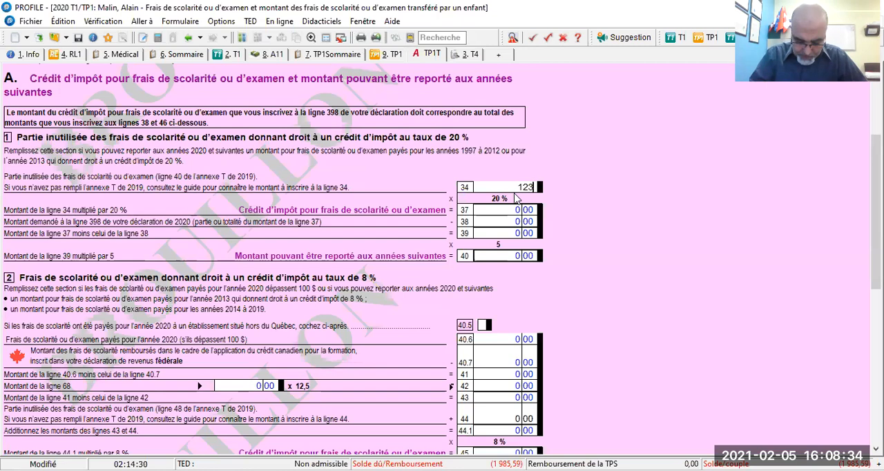
type(",56")
key("Tab")
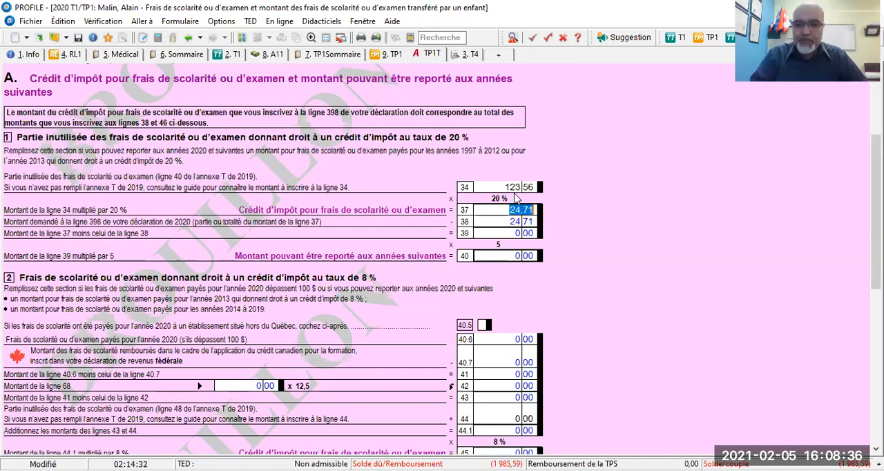
- Review the 8 % section of the taxpayer's Annexe T and check tuition credit line 398 in the Québec summary
scroll(496, 246, "down", 3)
scroll(496, 245, "down", 2)
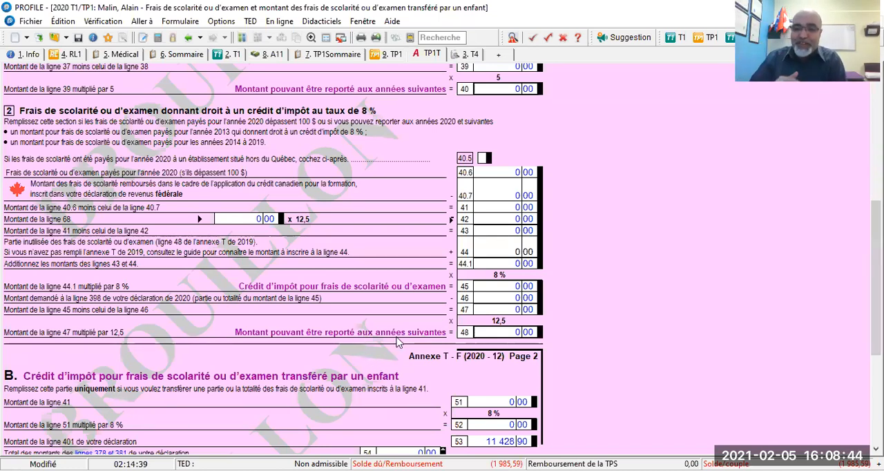
scroll(396, 340, "up", 3)
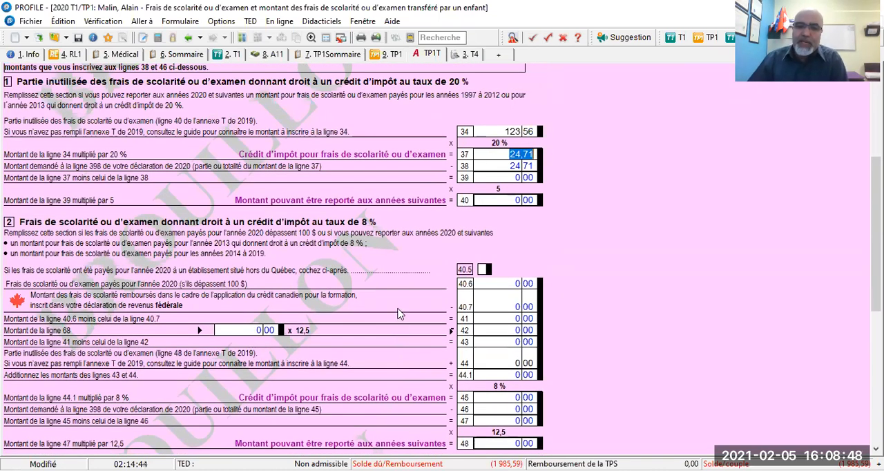
left_click(333, 54)
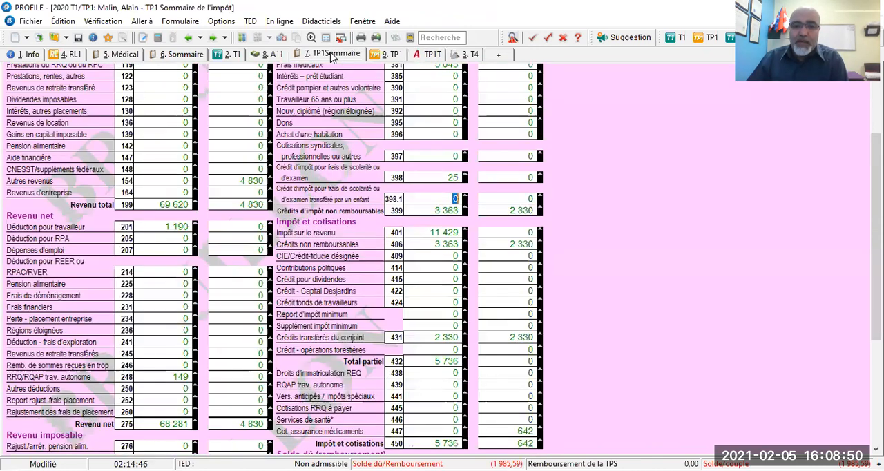
left_click(445, 179)
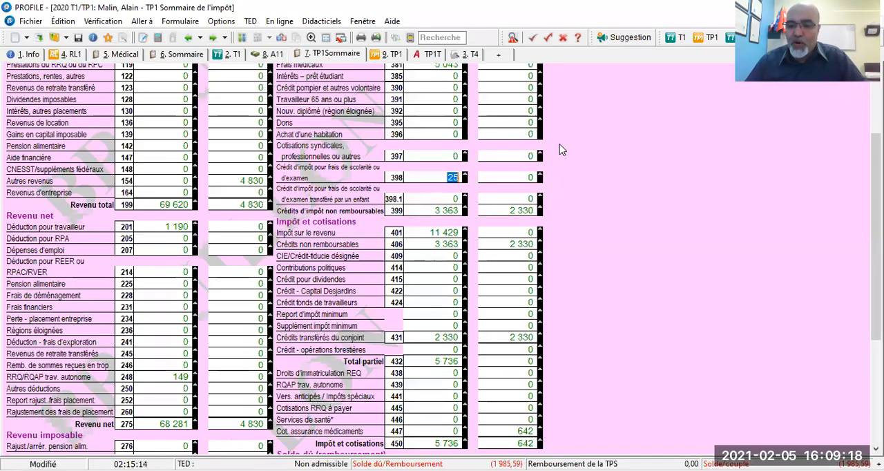
scroll(560, 150, "up", 3)
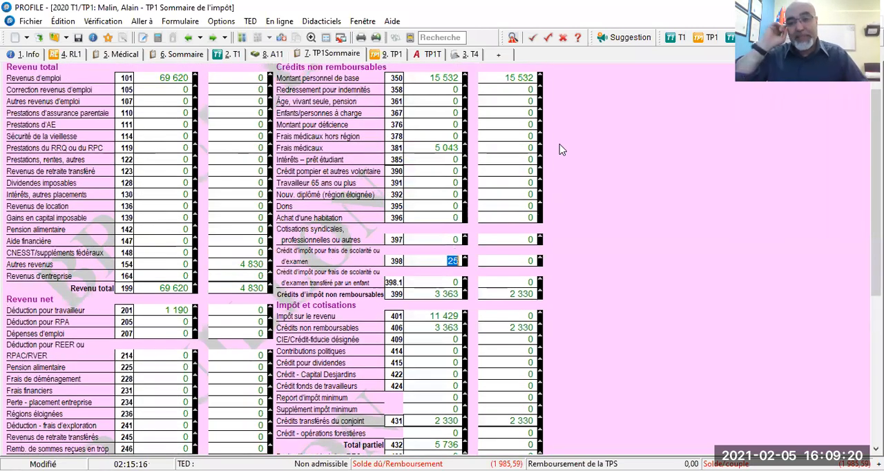